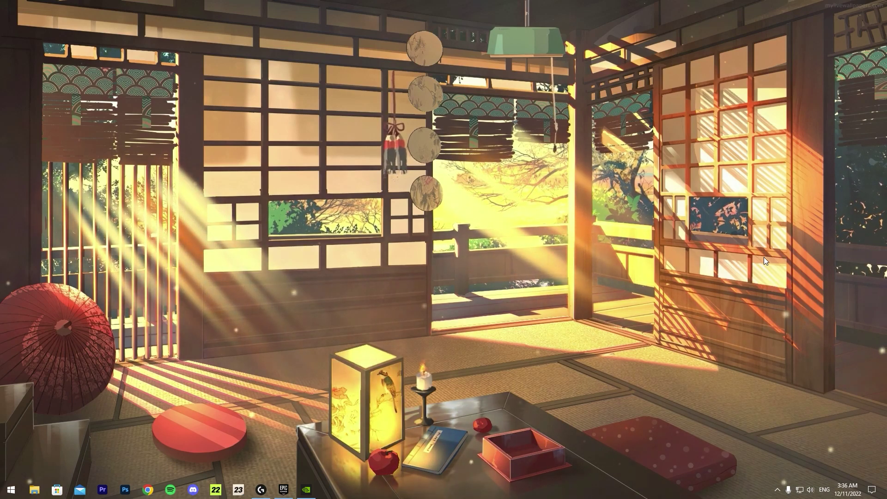
- Create a restore point for Local Disk (C:) via 'Create a restore point' in System Properties
key(super)
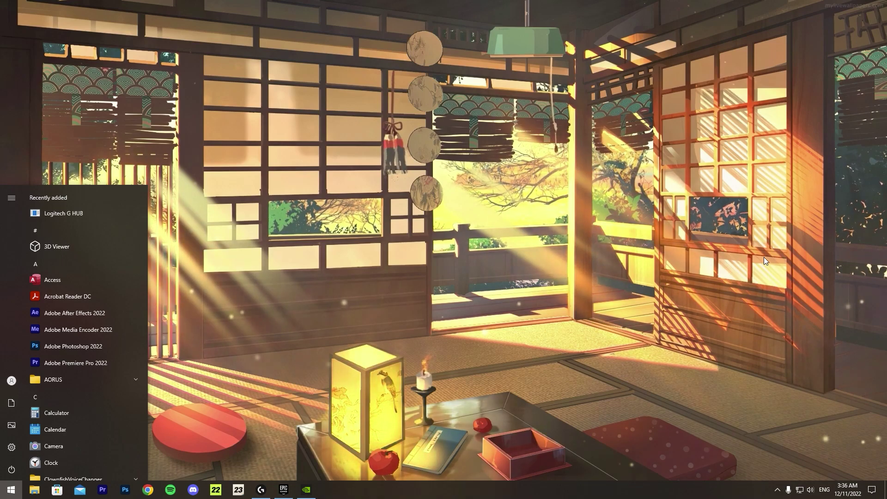
text(restore)
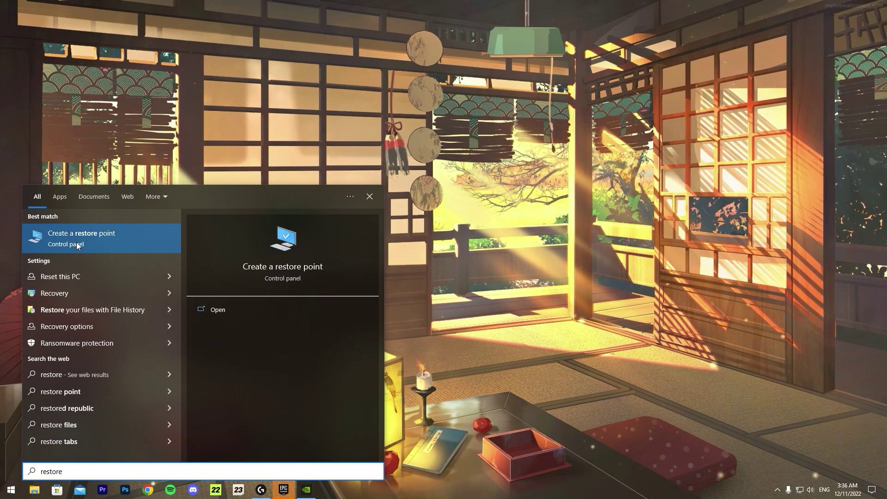
click(146, 251)
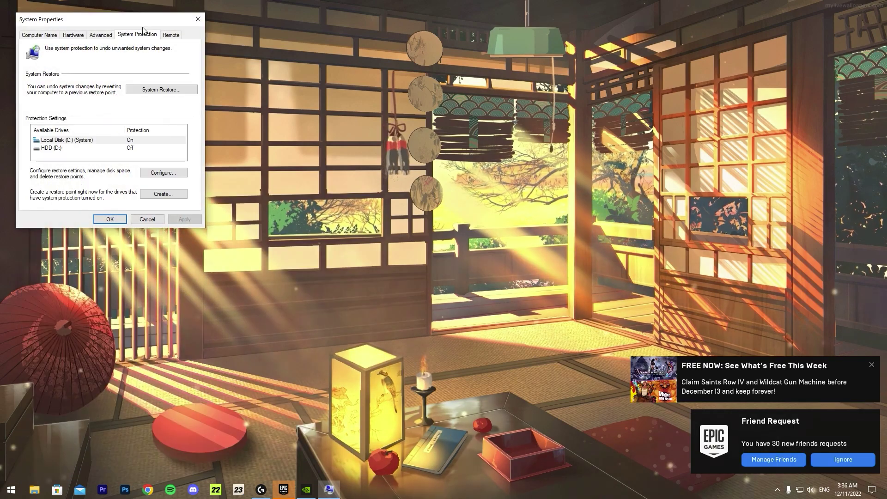
drag(160, 15, 425, 153)
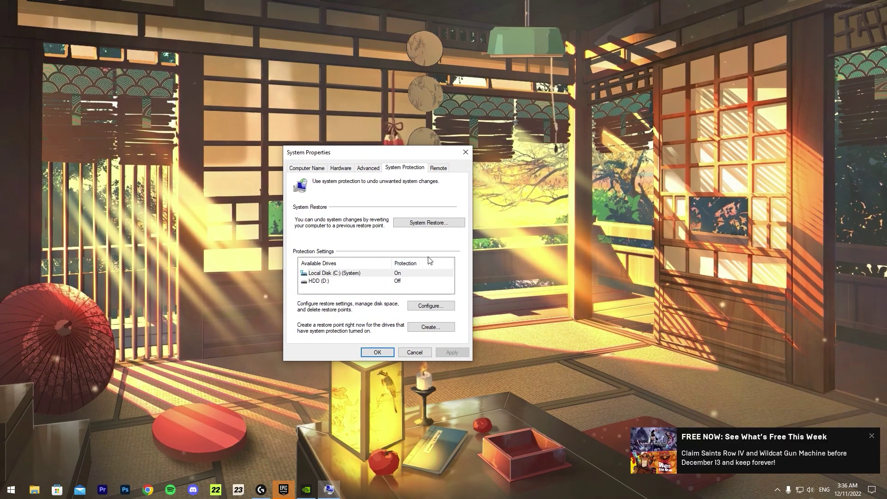
click(361, 273)
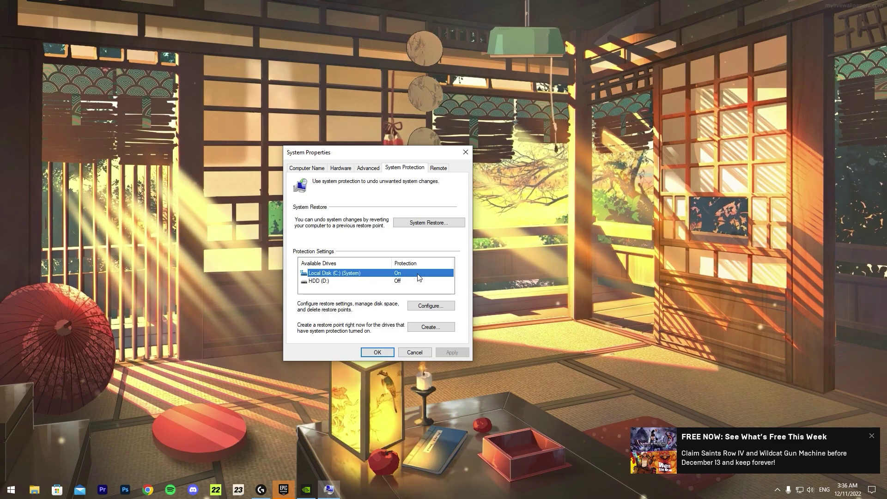
click(421, 330)
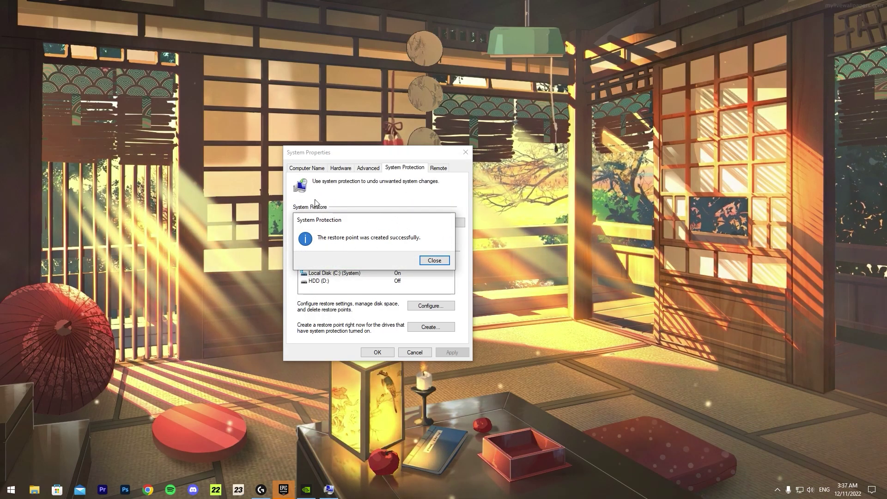
click(431, 261)
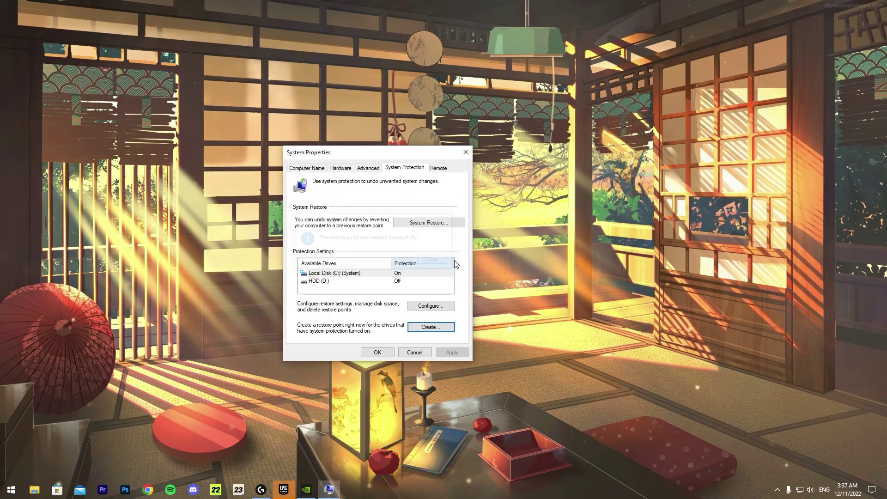
click(378, 352)
- Switch off 'Get notifications from apps and other senders' under System > Notifications & actions
key(super)
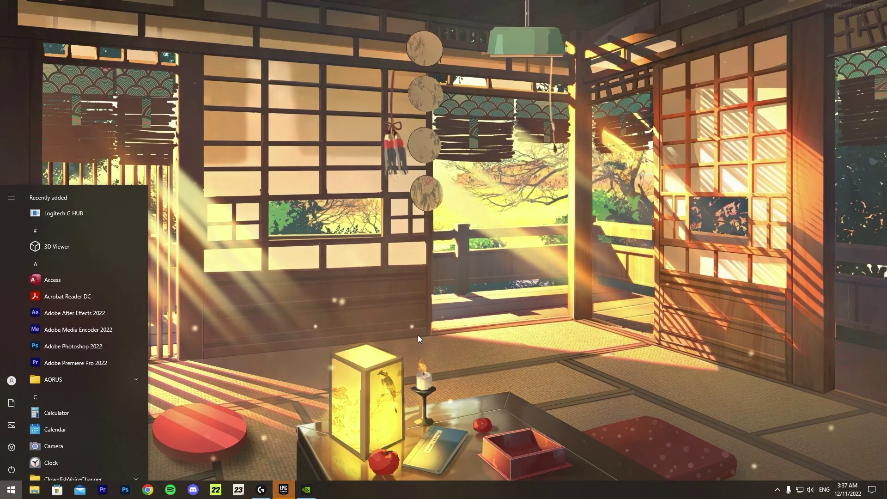
click(11, 447)
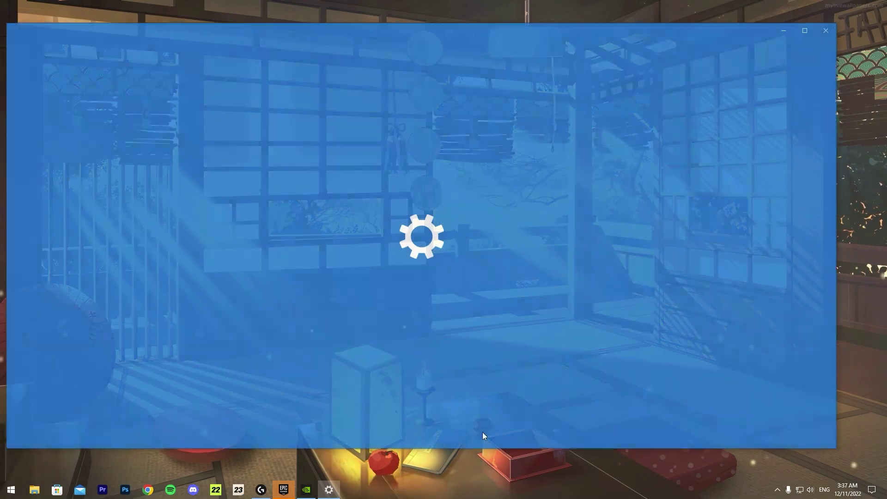
click(186, 182)
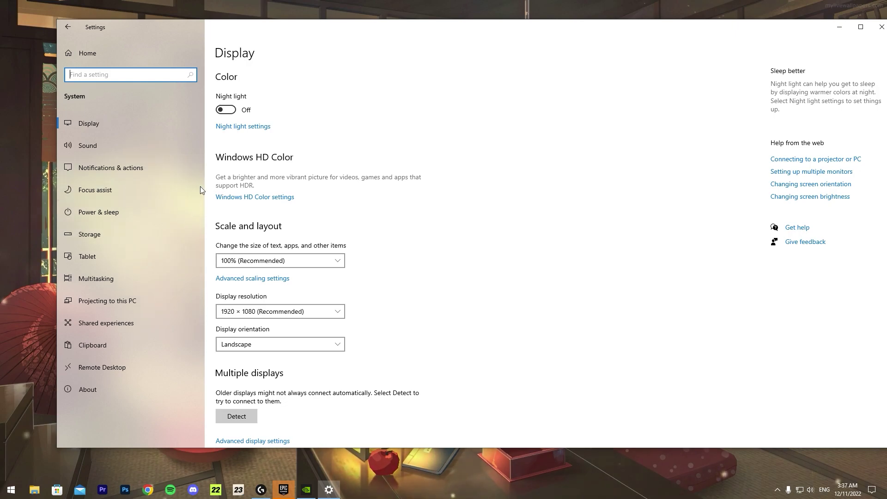
click(119, 171)
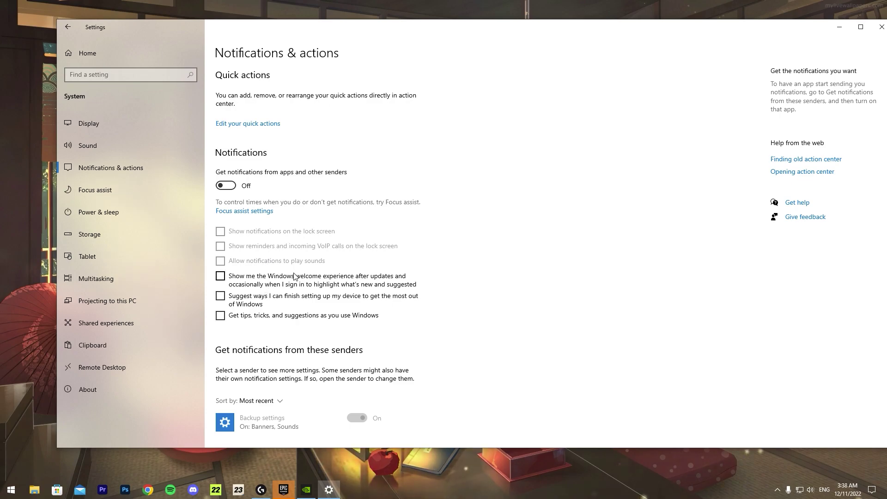
drag(564, 36, 625, 33)
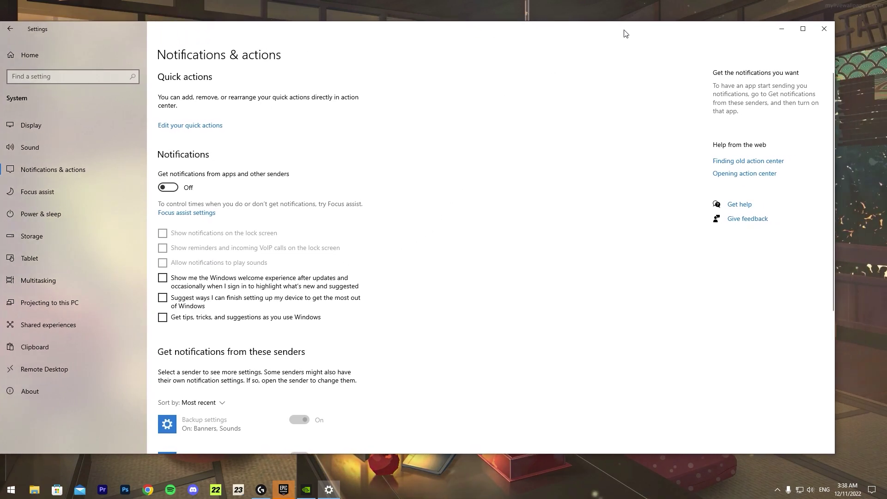
click(824, 27)
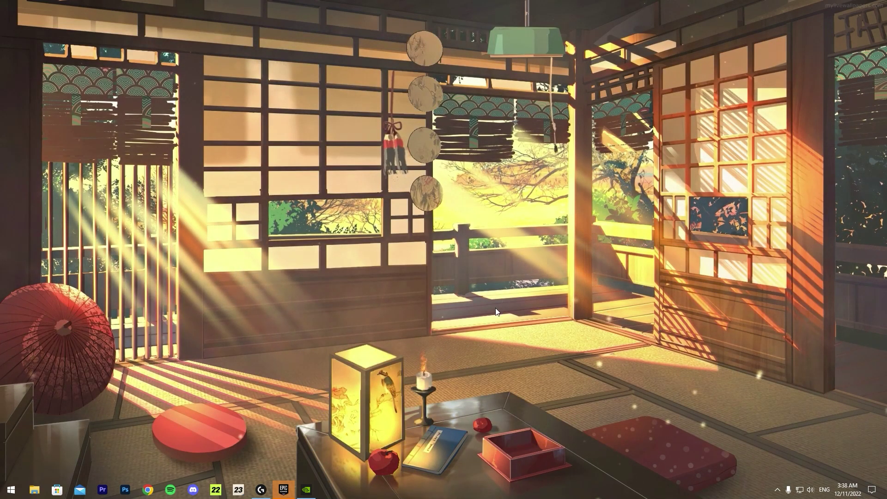
click(776, 489)
- Launch GeForce Experience from the NVIDIA tray icon and check for driver updates, finding Game Ready Driver 527.56
right_click(761, 472)
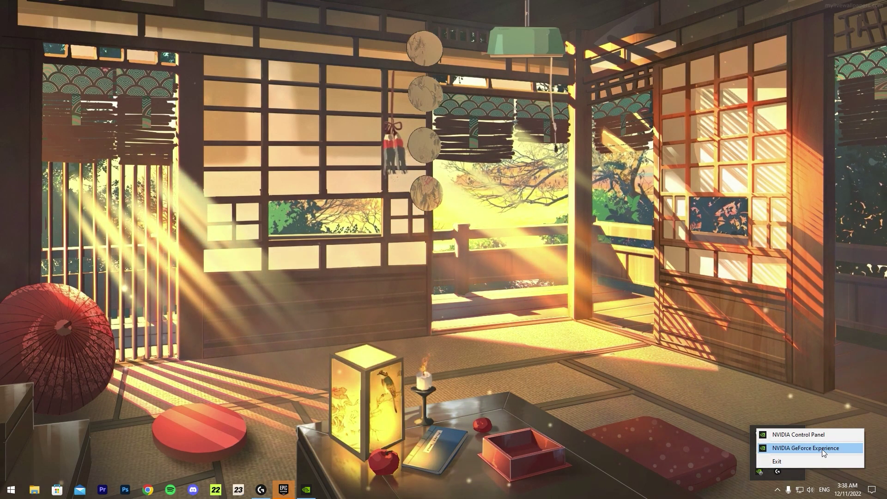
click(805, 448)
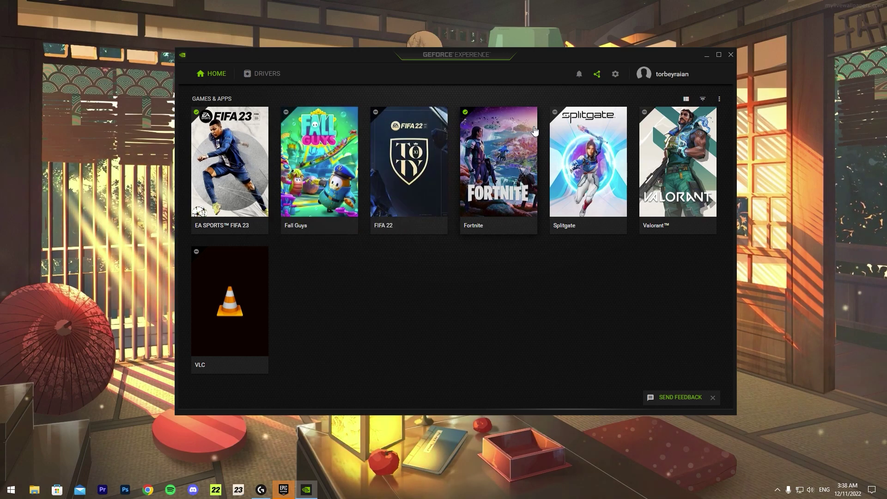
click(263, 74)
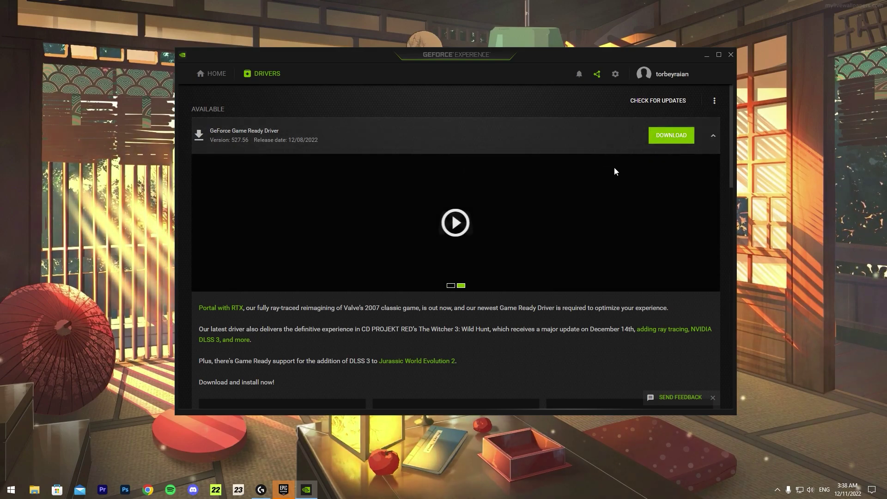
click(658, 100)
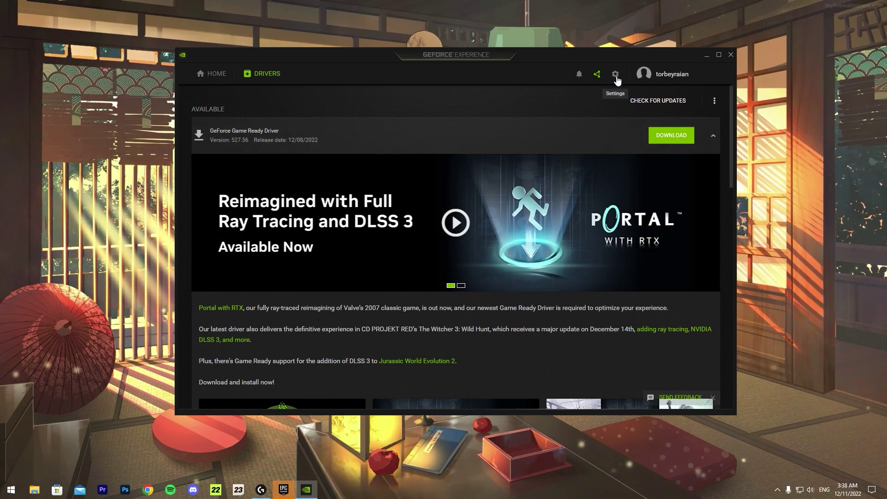
- Switch on the Image Scaling toggle in GeForce Experience General settings
click(615, 74)
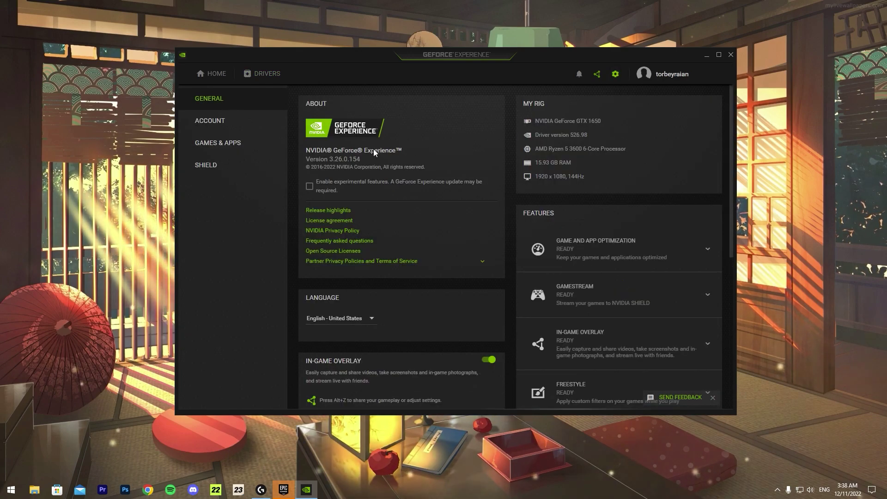
scroll(399, 155, down, 3)
scroll(414, 174, down, 3)
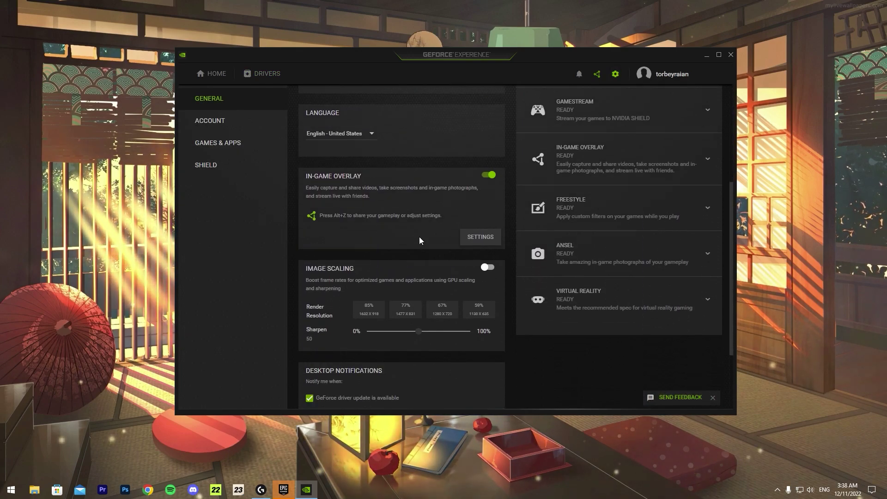
scroll(504, 285, down, 3)
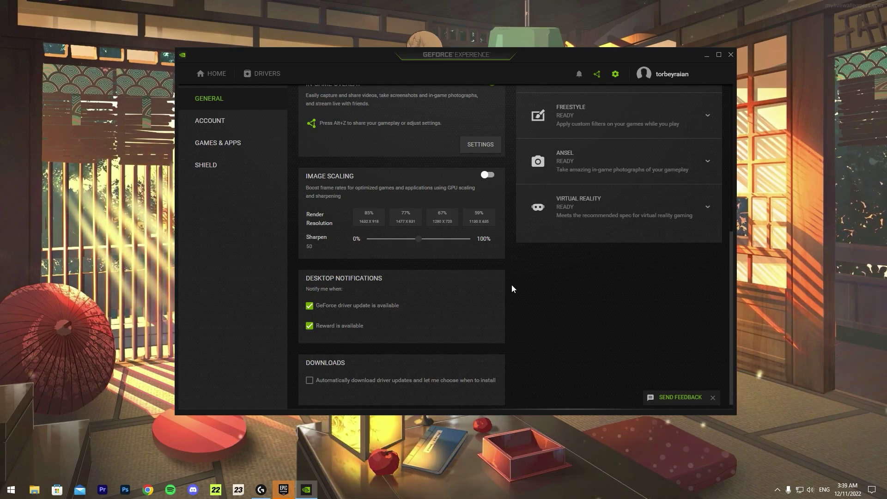
scroll(510, 278, up, 2)
scroll(393, 162, up, 1)
scroll(379, 217, down, 3)
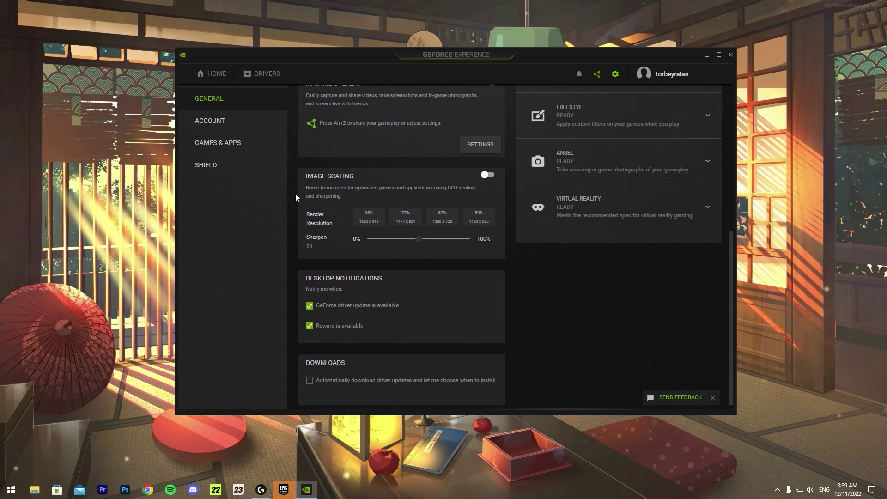
click(488, 175)
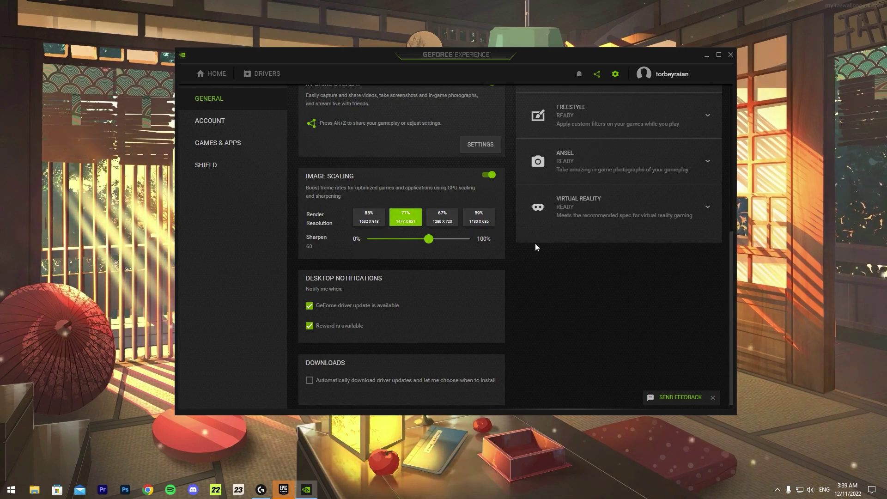
- Choose the 59% render resolution, set Sharpen to 70, and close GeForce Experience
click(479, 216)
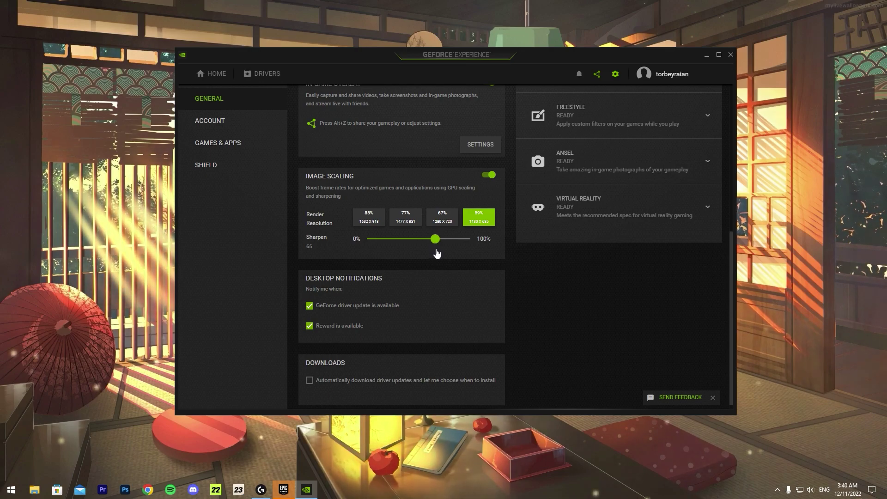
drag(435, 239, 439, 239)
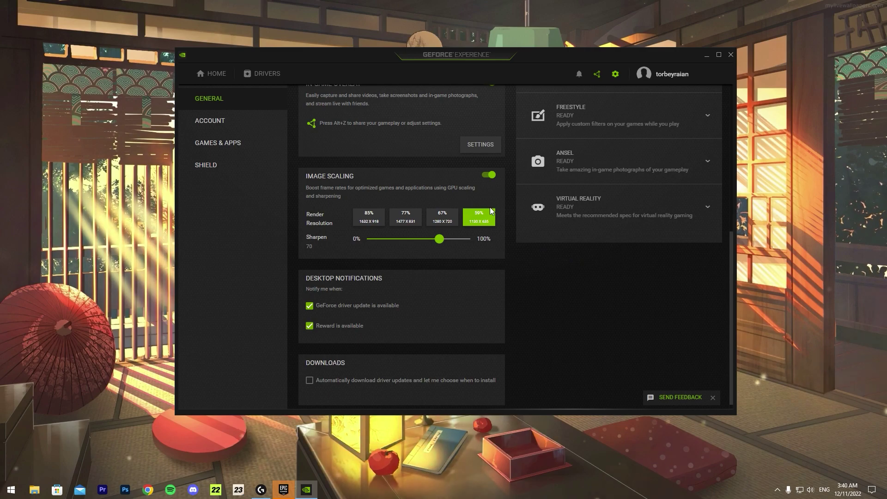
drag(439, 239, 447, 240)
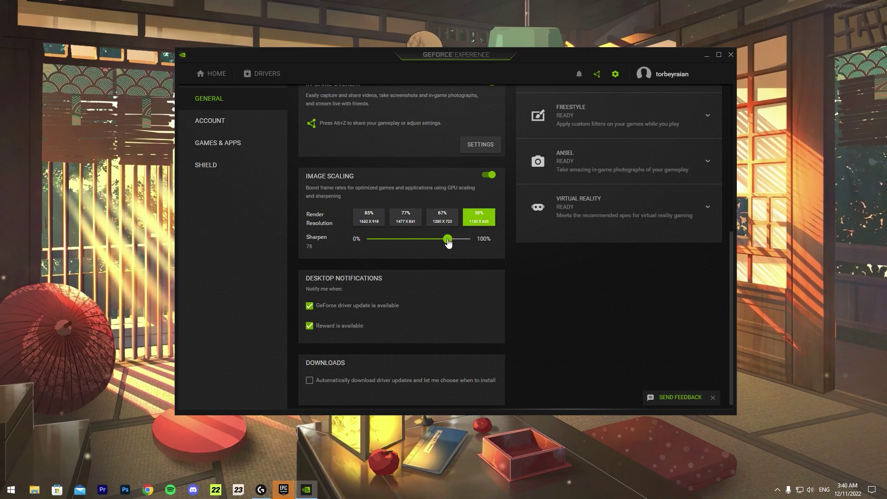
drag(448, 240, 439, 239)
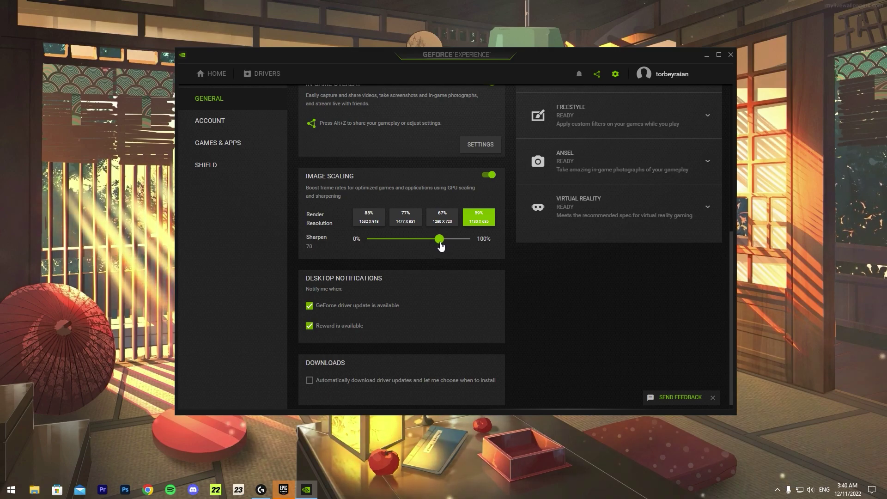
scroll(501, 273, up, 2)
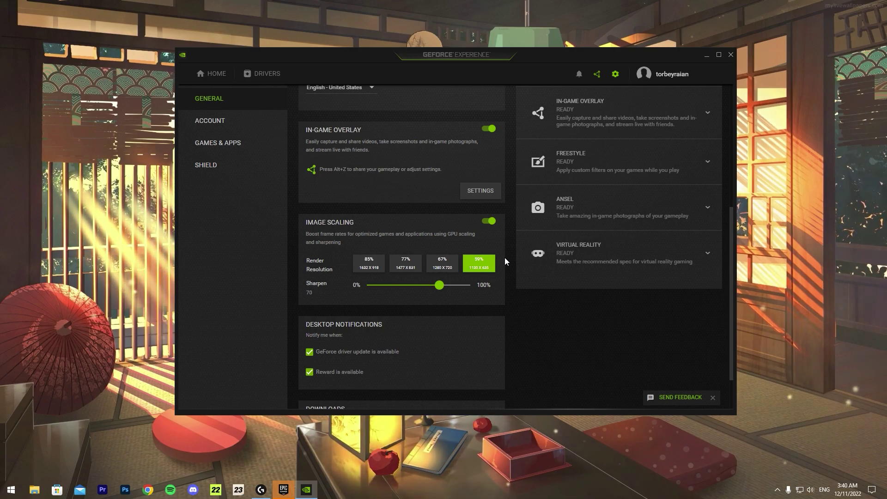
click(731, 55)
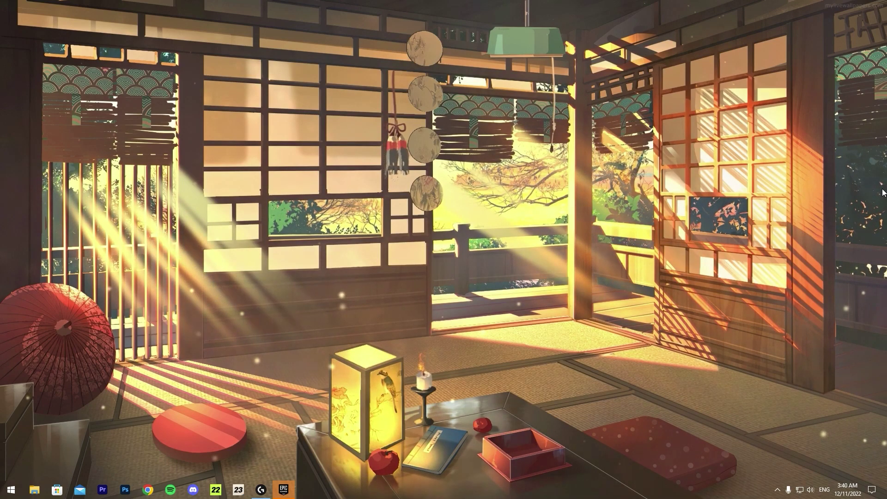